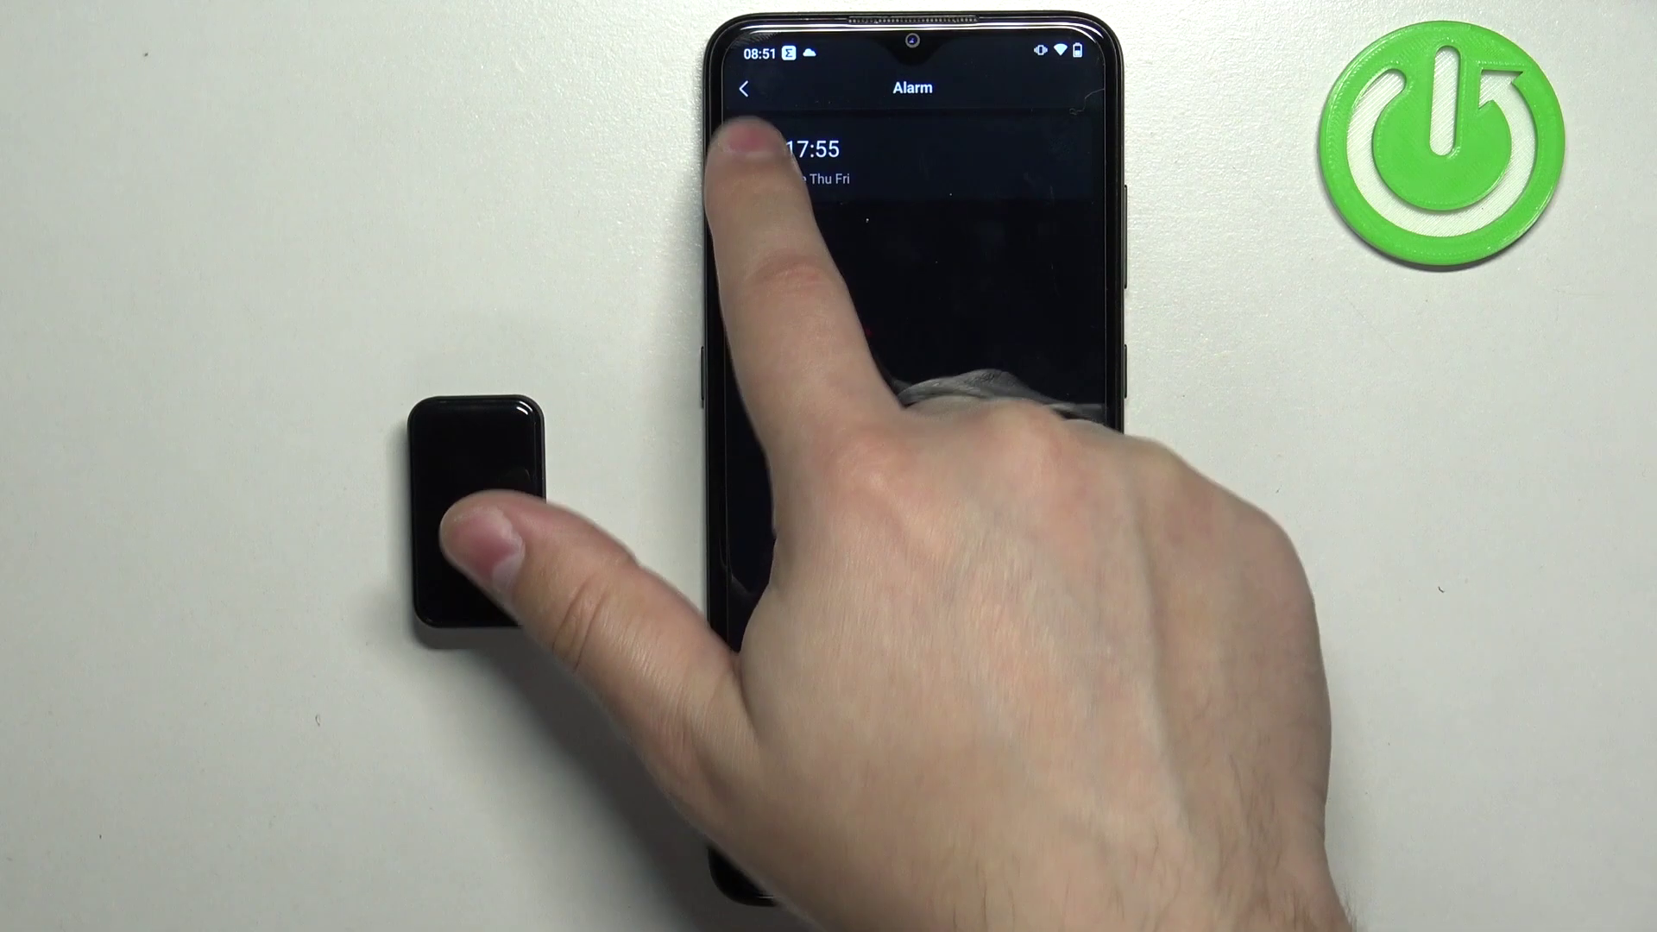
# Step: Remove the 17:55 alarm from Zepp's alarm list, leaving the list empty
pyautogui.click(778, 154)
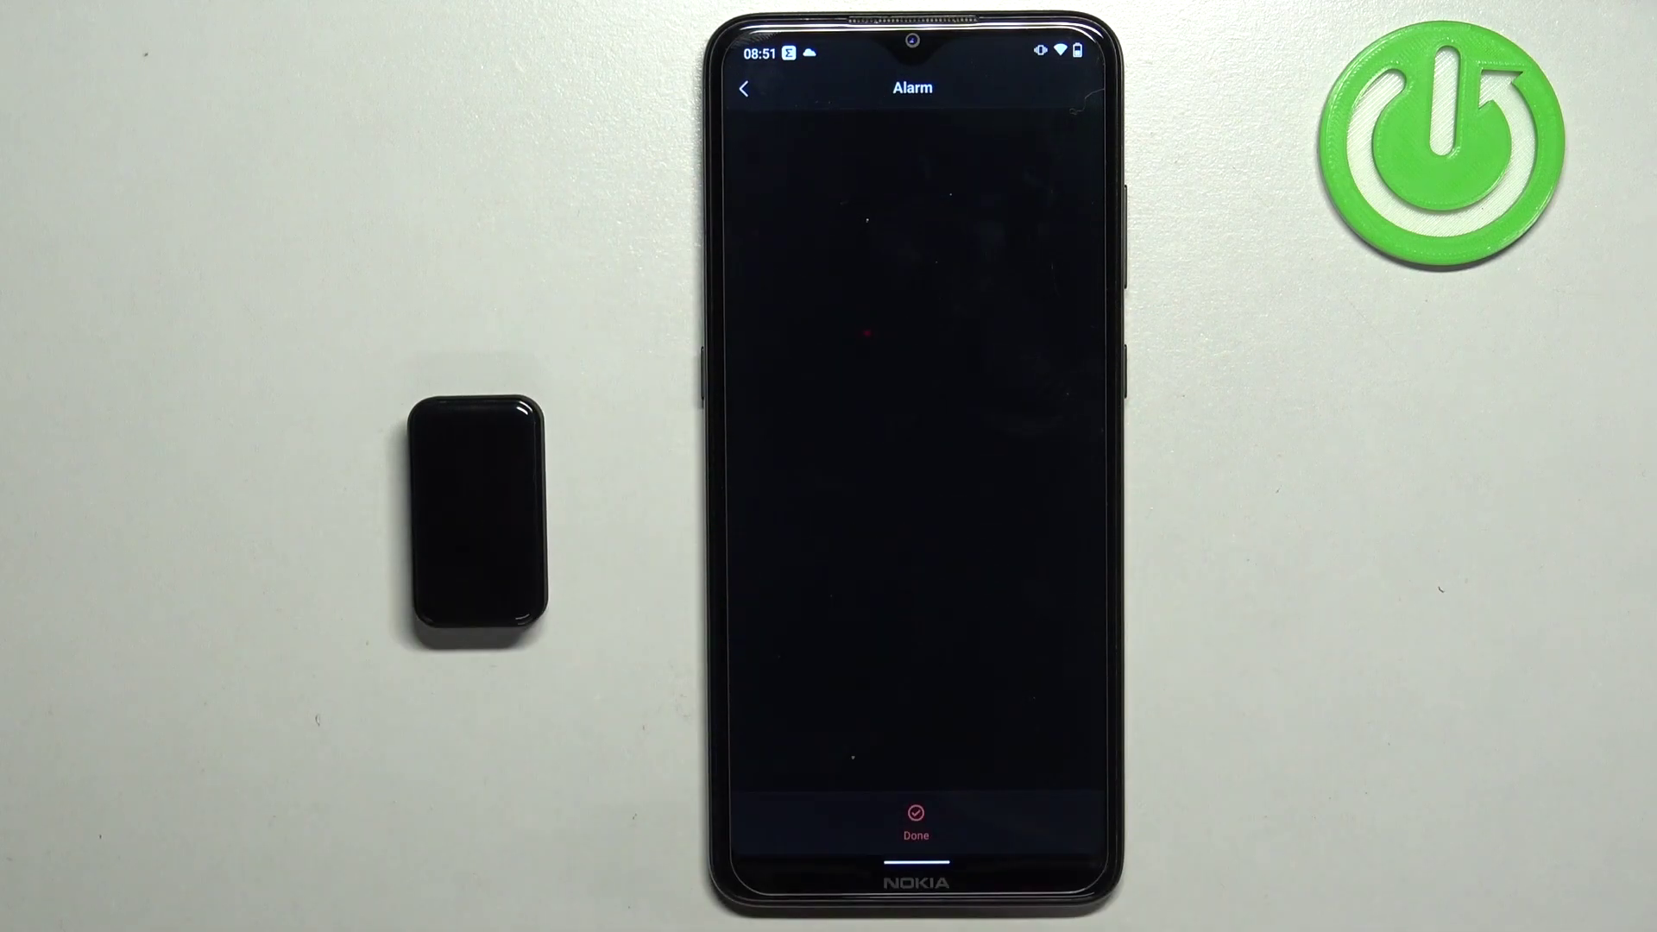
pyautogui.click(913, 809)
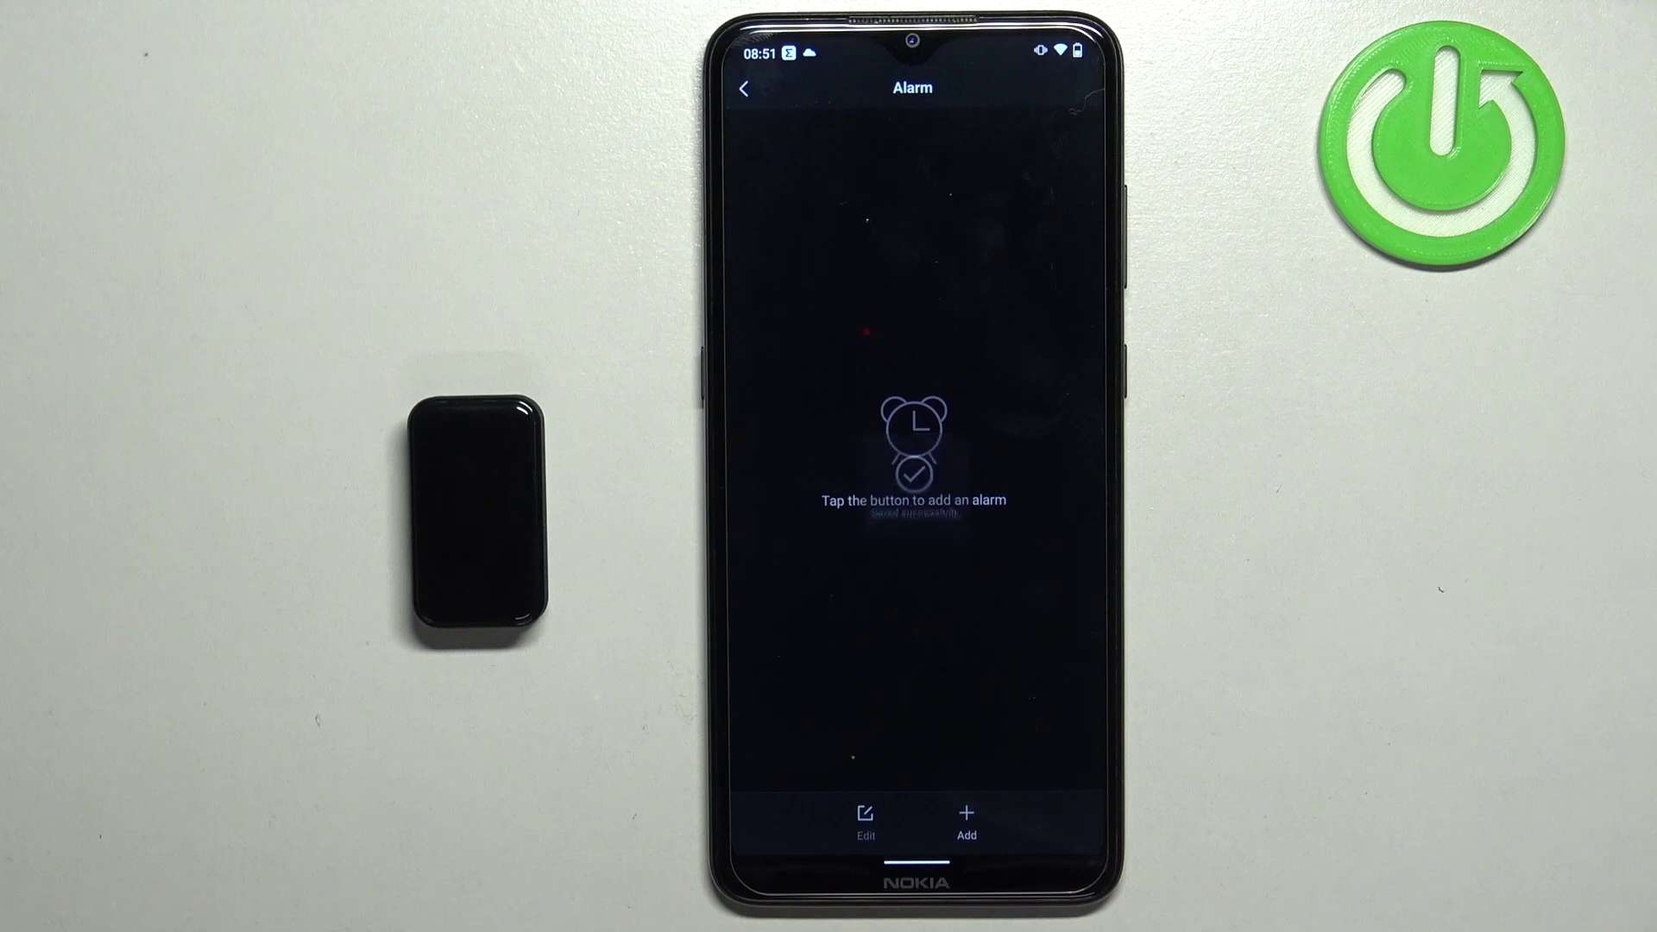
pyautogui.moveTo(922, 865); pyautogui.dragTo(922, 544)
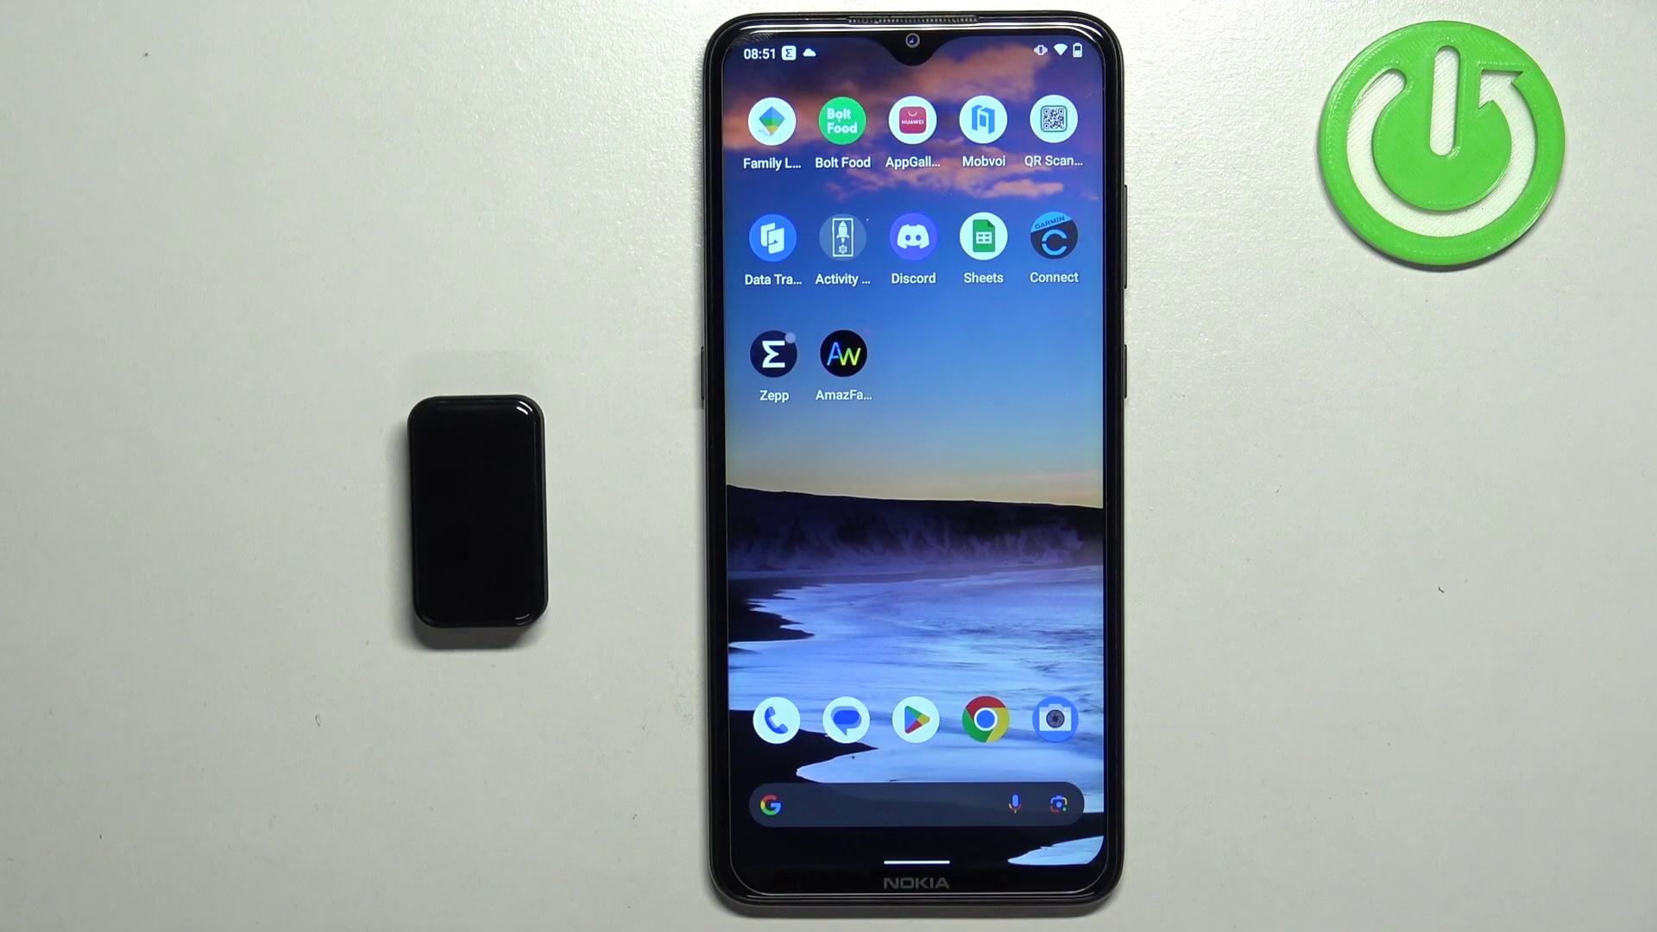